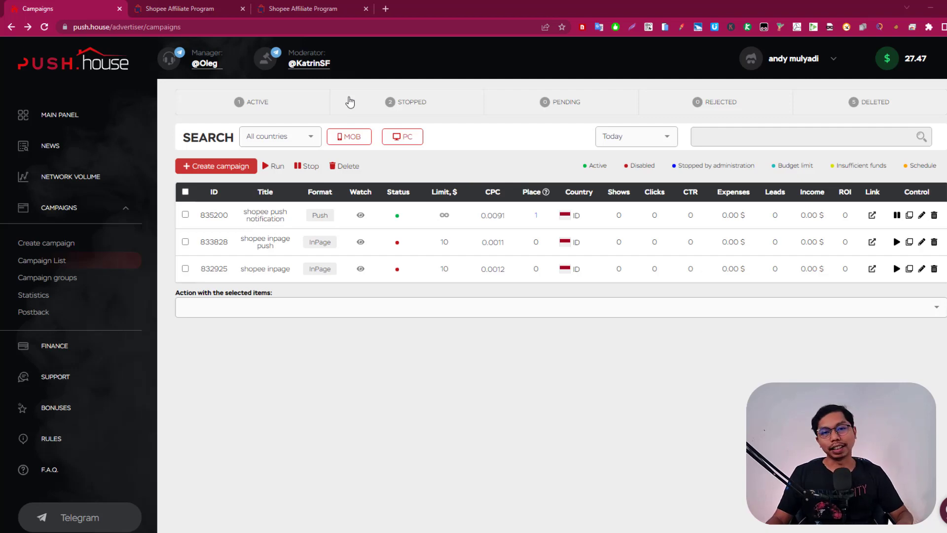
# - Check the Push.House finance page with its top-up options and refill history, and return to the main panel
pyautogui.hotkey('alt', 'Right')
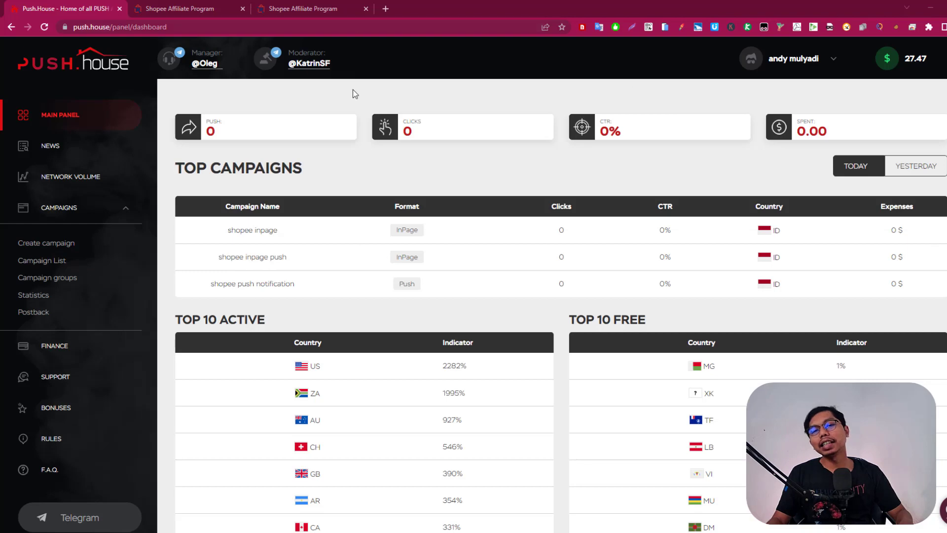
pyautogui.click(910, 63)
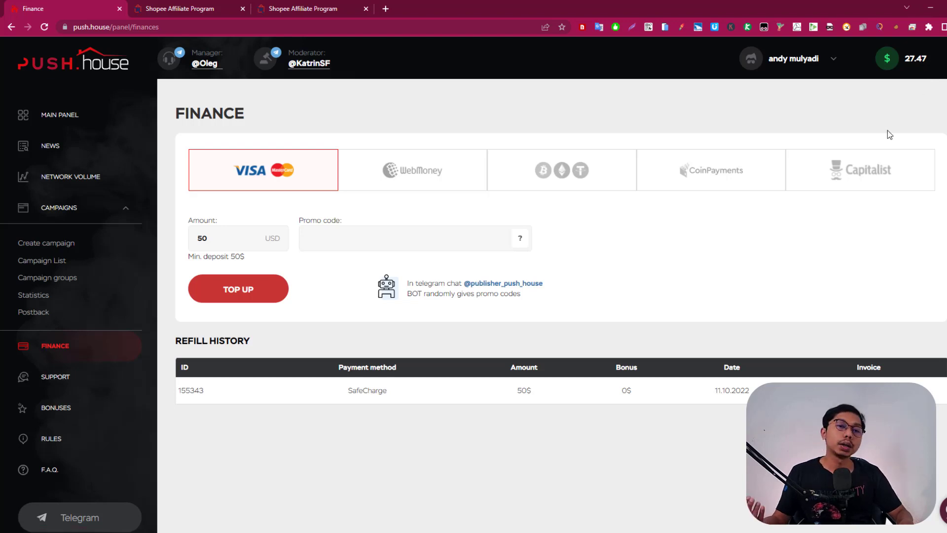
pyautogui.click(62, 115)
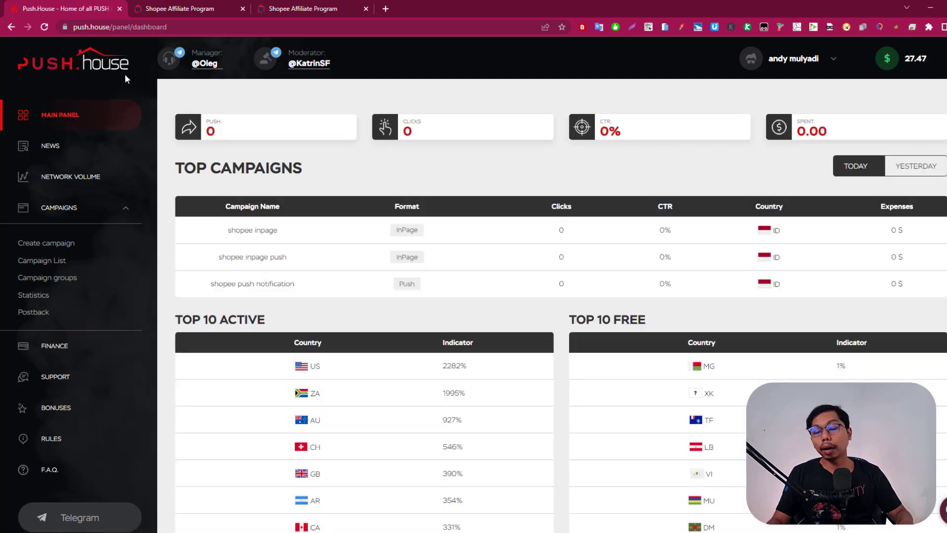
# - Switch to Shopee Affiliate and run the click report for tag push-jawa--- from 2022-10-10 to 2022-10-16
pyautogui.click(158, 8)
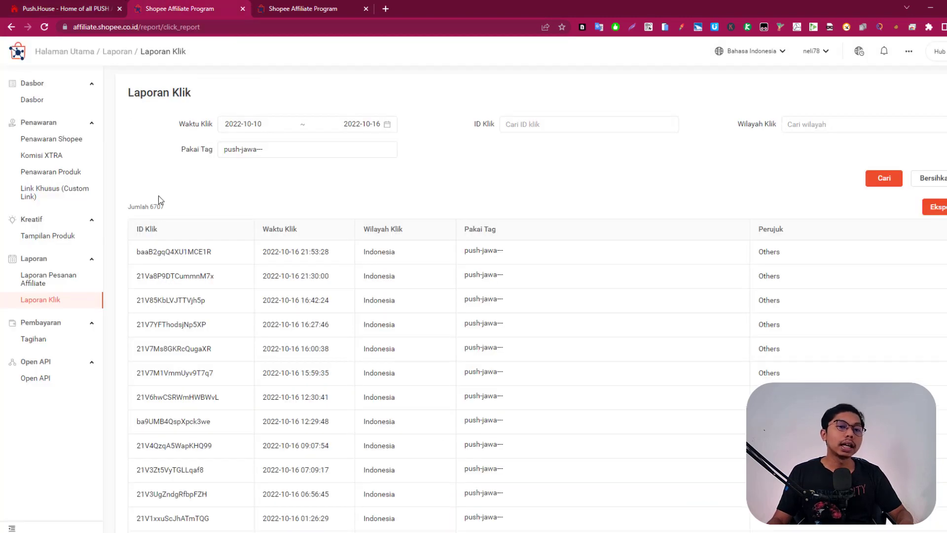
pyautogui.click(879, 180)
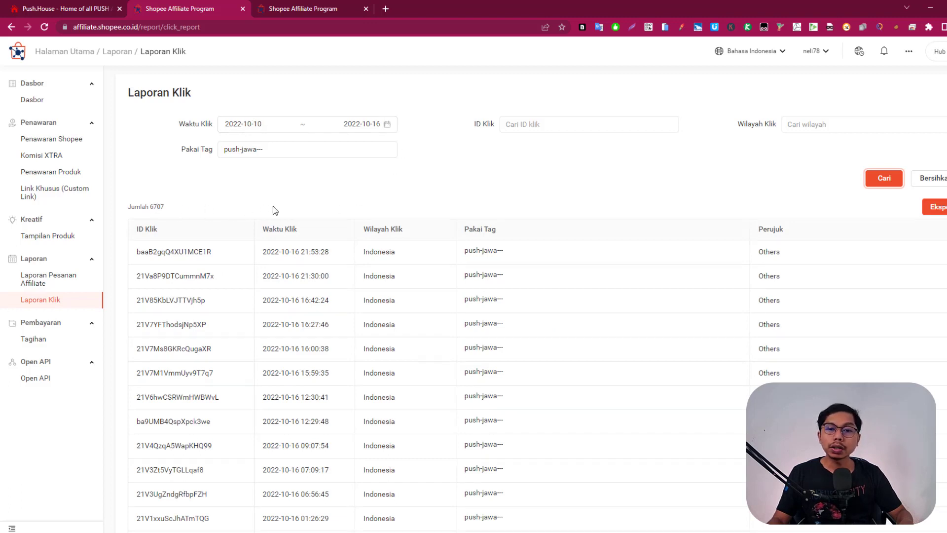
pyautogui.scroll(-1, 266, 201)
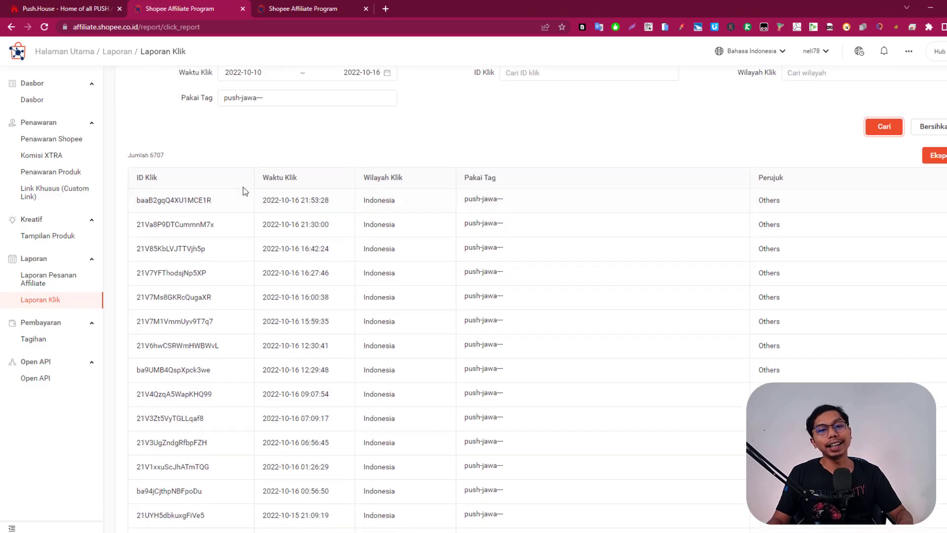
pyautogui.moveTo(191, 100)
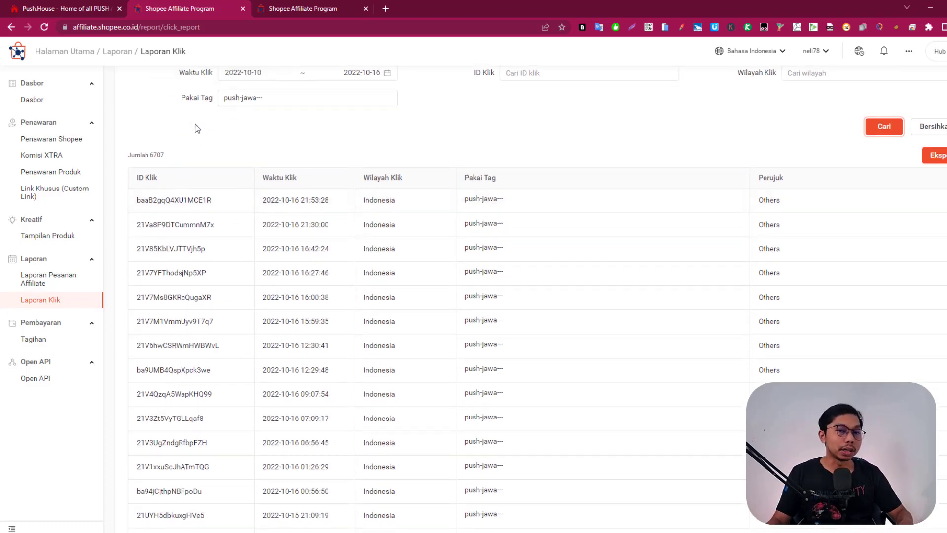
# - Review the purchase times and purchased items in the Shopee affiliate order report for the push-jawa--- tag
pyautogui.click(285, 7)
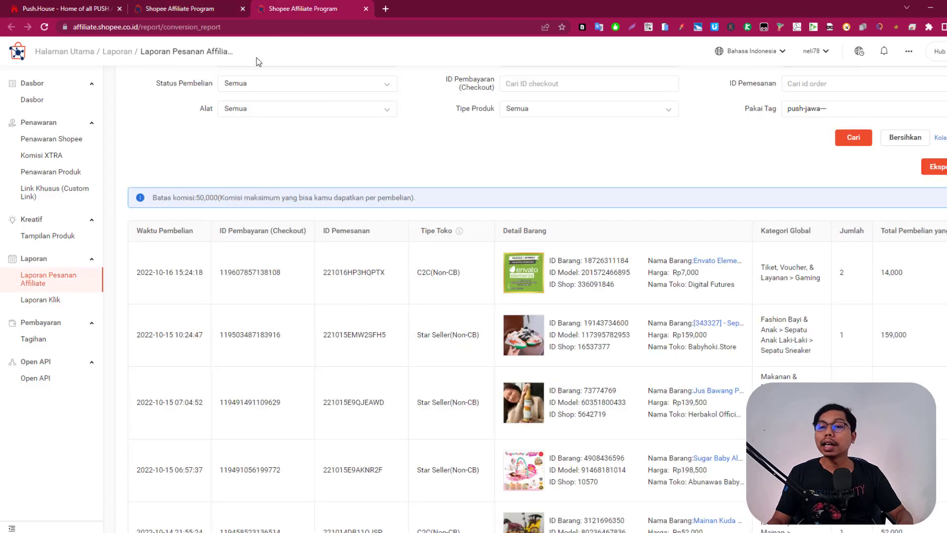
pyautogui.scroll(2, 184, 252)
pyautogui.scroll(-3, 185, 251)
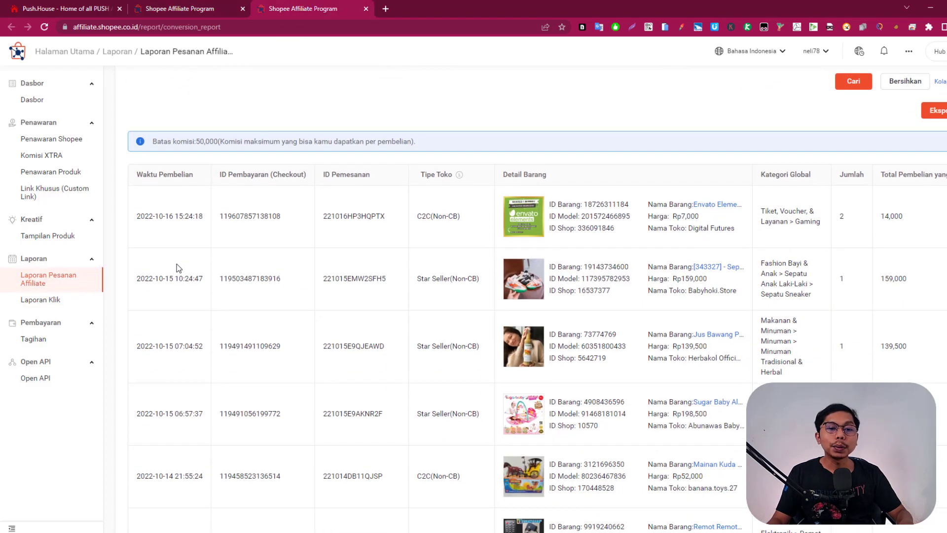
pyautogui.scroll(-4, 179, 268)
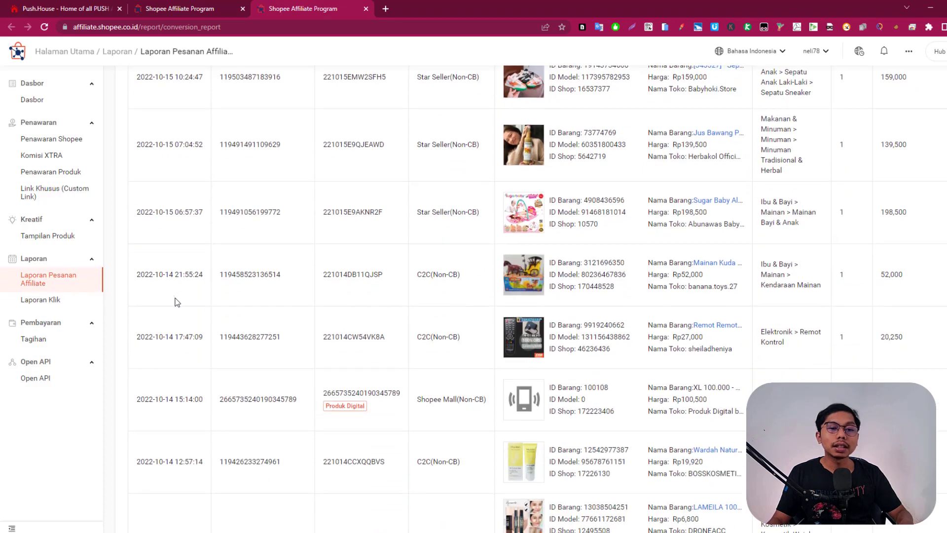
pyautogui.scroll(-2, 178, 336)
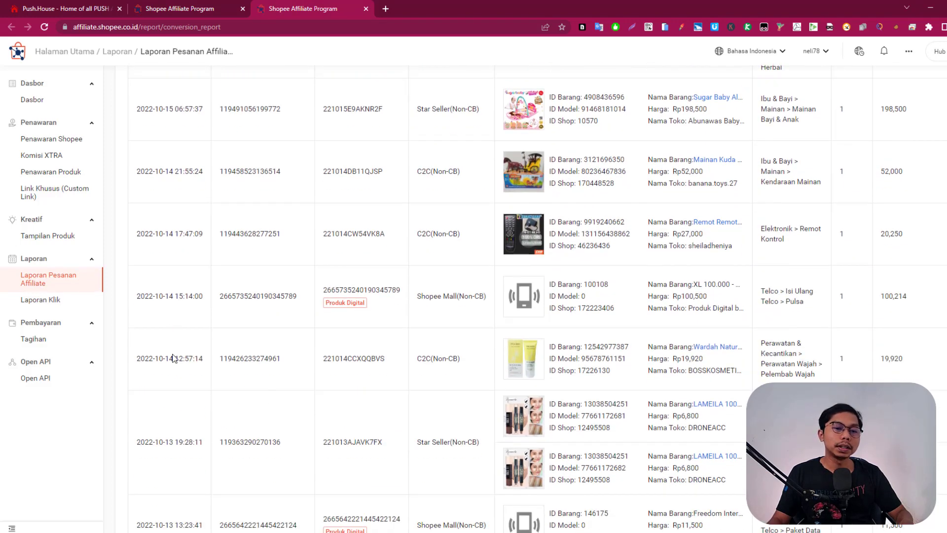
pyautogui.scroll(-2, 171, 389)
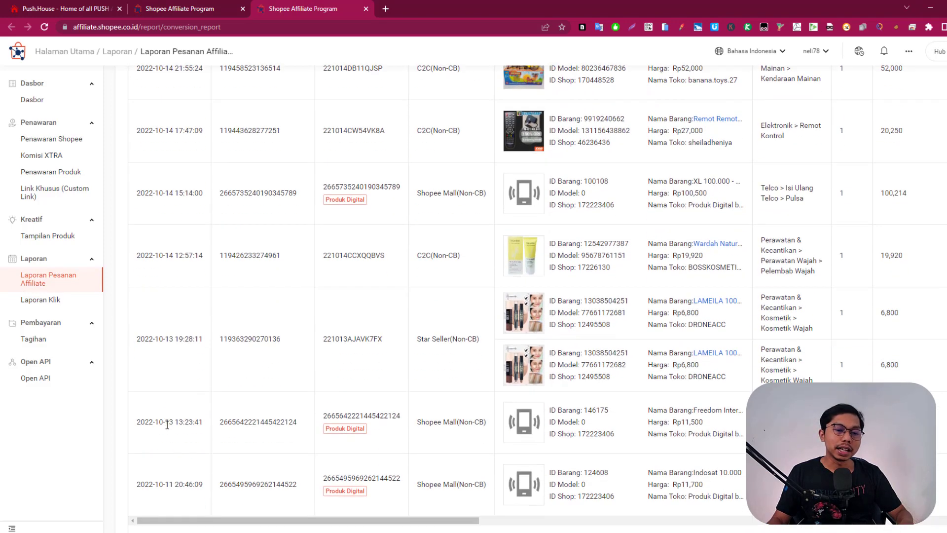
pyautogui.scroll(9, 283, 375)
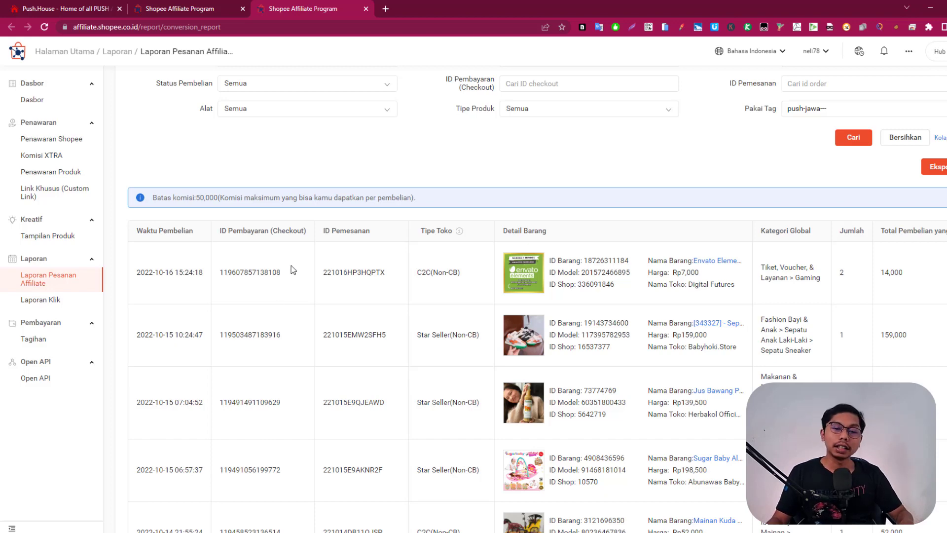
pyautogui.scroll(-12, 451, 365)
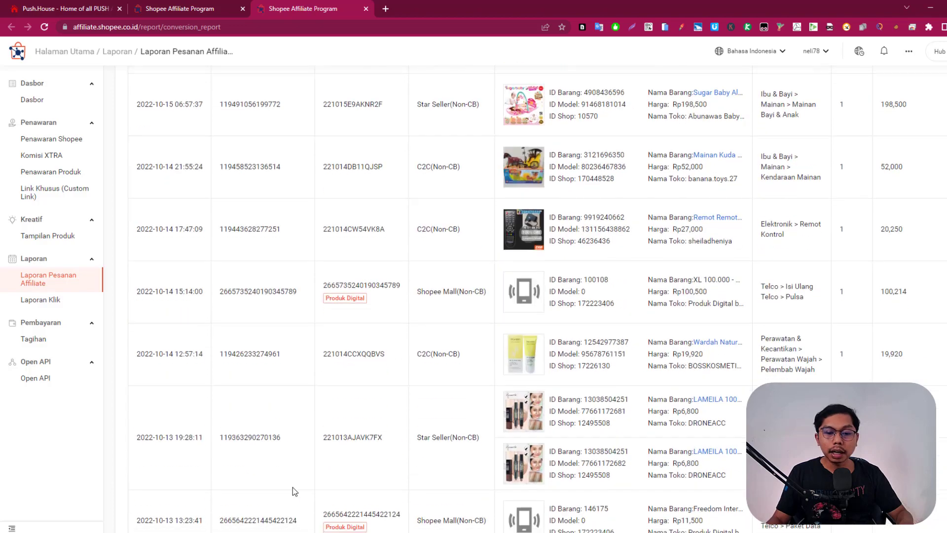
# - Examine the order status, validation and commission columns for every purchase in the affiliate order report
pyautogui.moveTo(280, 469); pyautogui.dragTo(576, 466)
pyautogui.scroll(8, 578, 454)
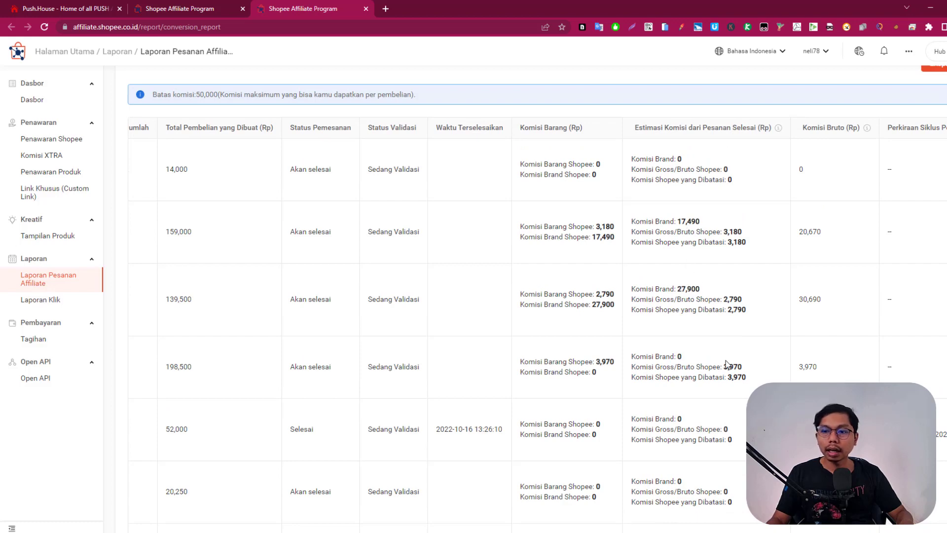
pyautogui.scroll(-2, 725, 367)
pyautogui.scroll(-6, 725, 373)
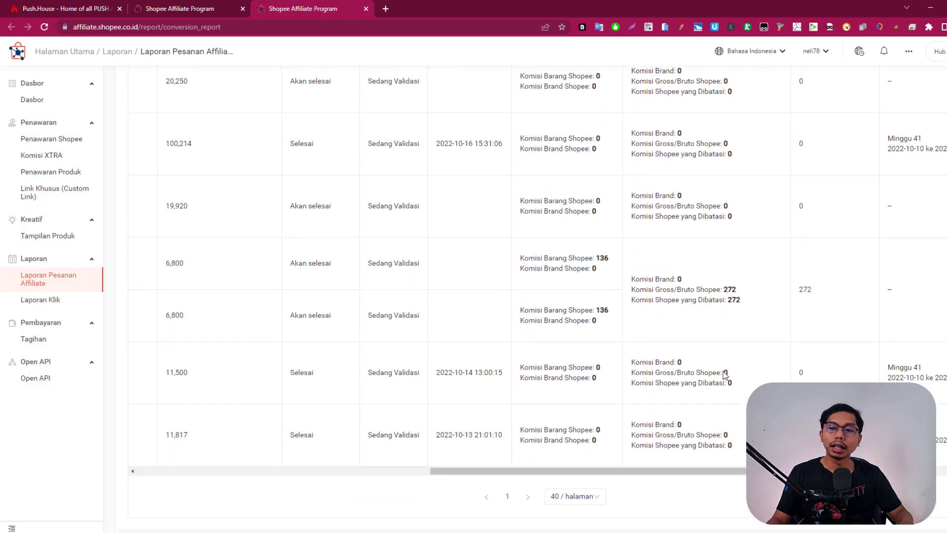
pyautogui.scroll(8, 691, 366)
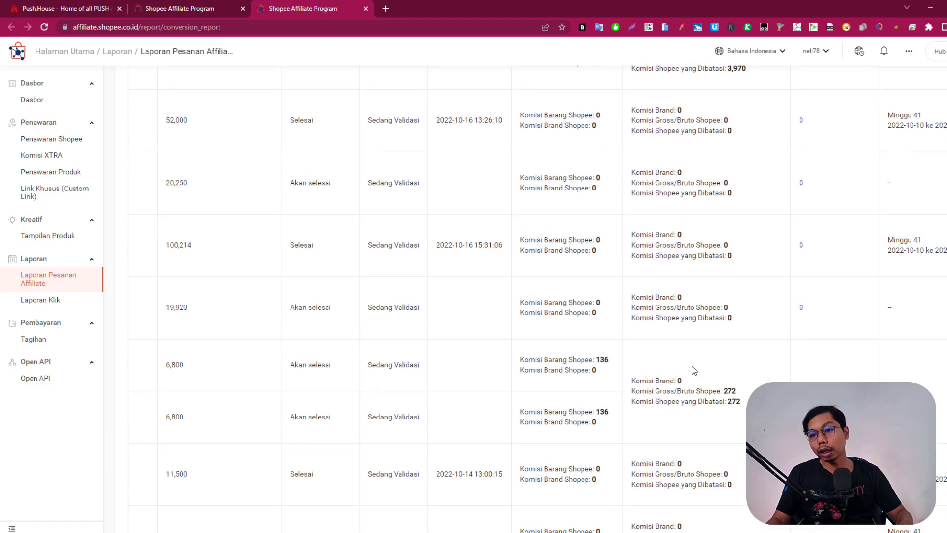
pyautogui.scroll(3, 691, 369)
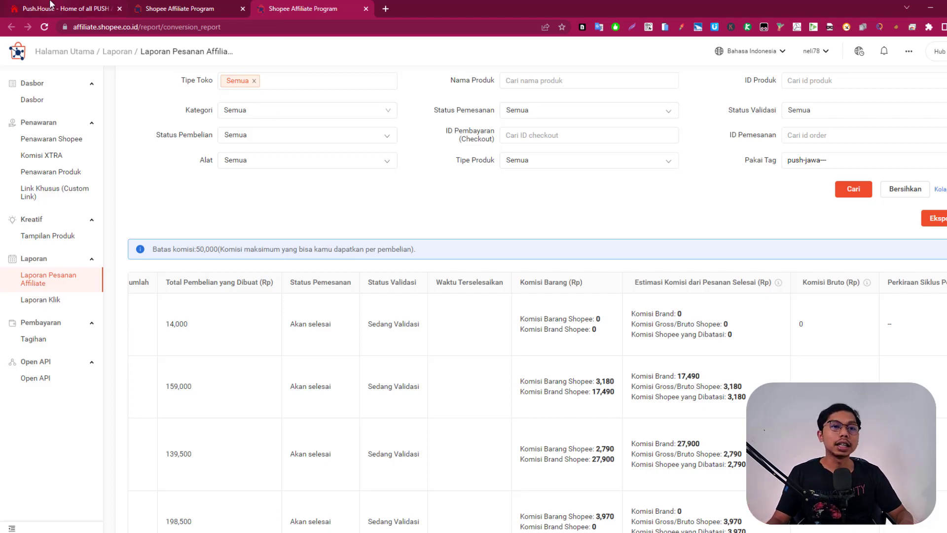
# - Switch to the Push.House dashboard and review the top campaigns and the country rankings
pyautogui.click(56, 8)
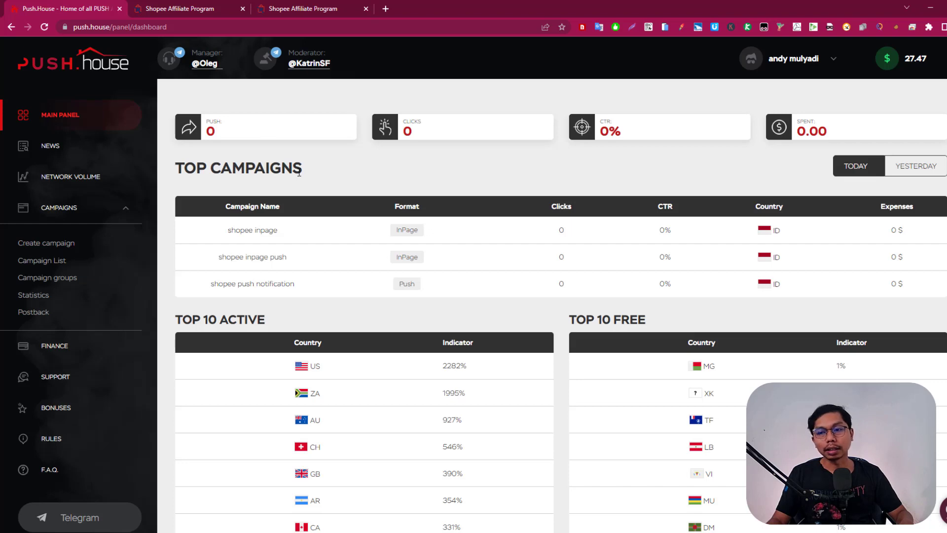
pyautogui.scroll(-2, 299, 172)
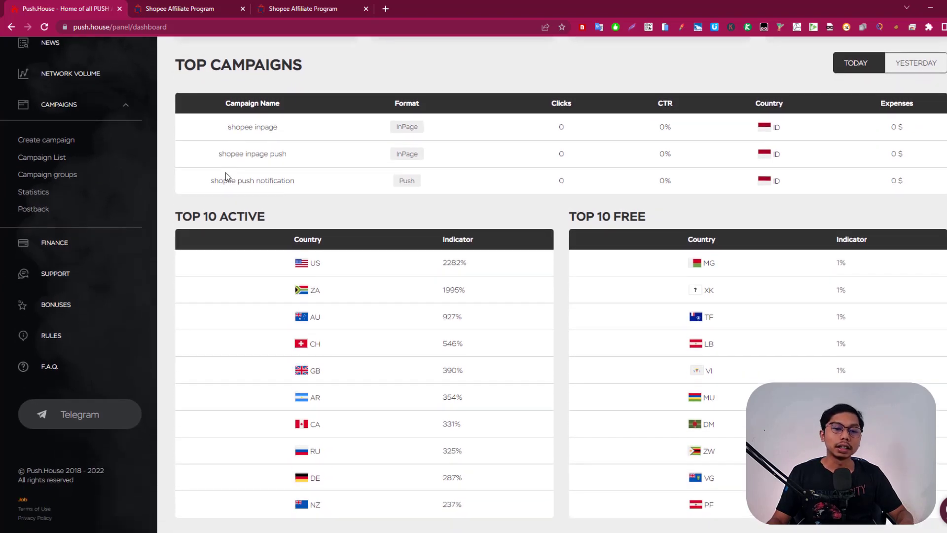
pyautogui.scroll(1, 226, 173)
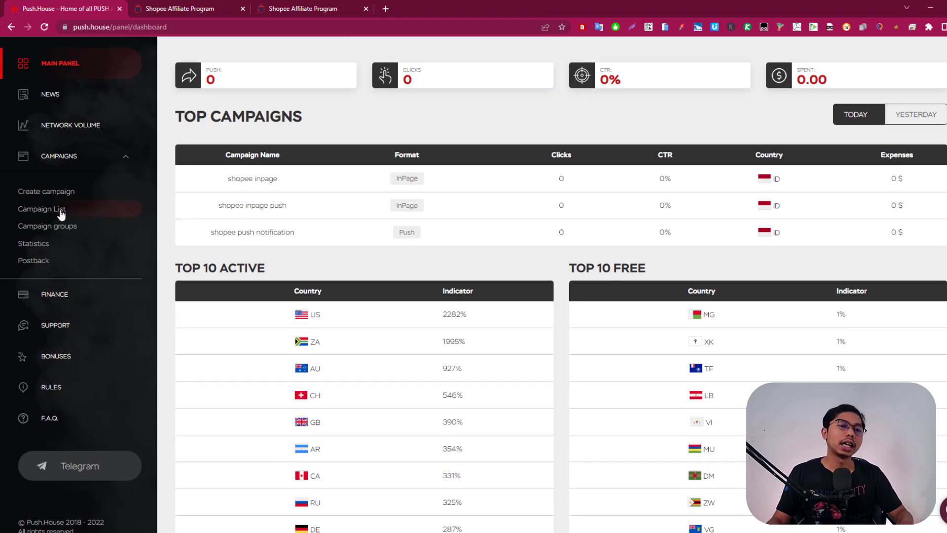
pyautogui.scroll(1, 896, 256)
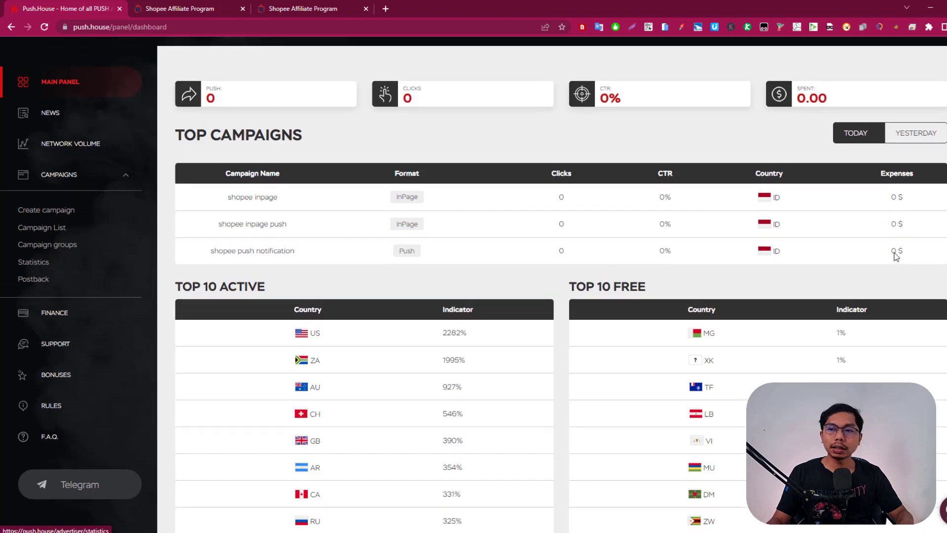
pyautogui.scroll(1, 896, 257)
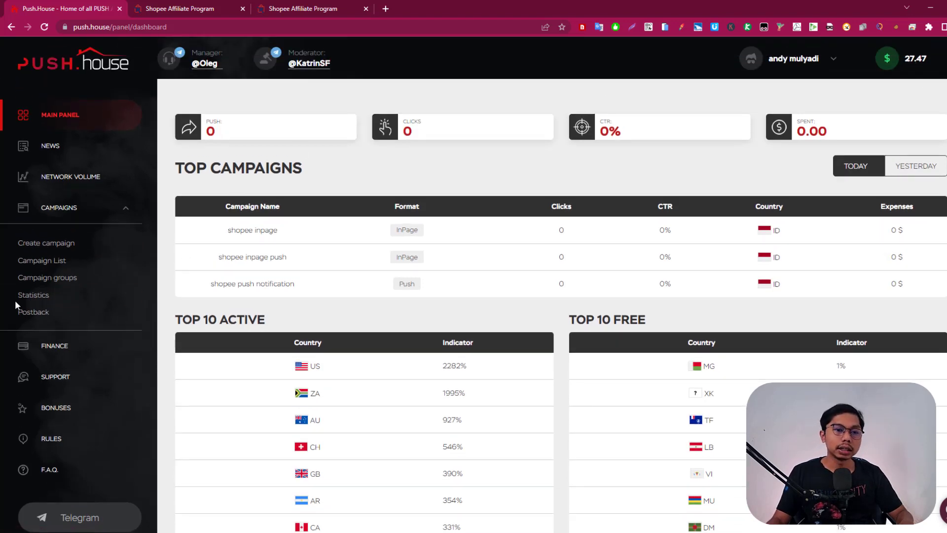
# - Open the campaign statistics in a separate page and apply the daily view for 2022-10-10 to 2022-10-17
pyautogui.click(33, 294)
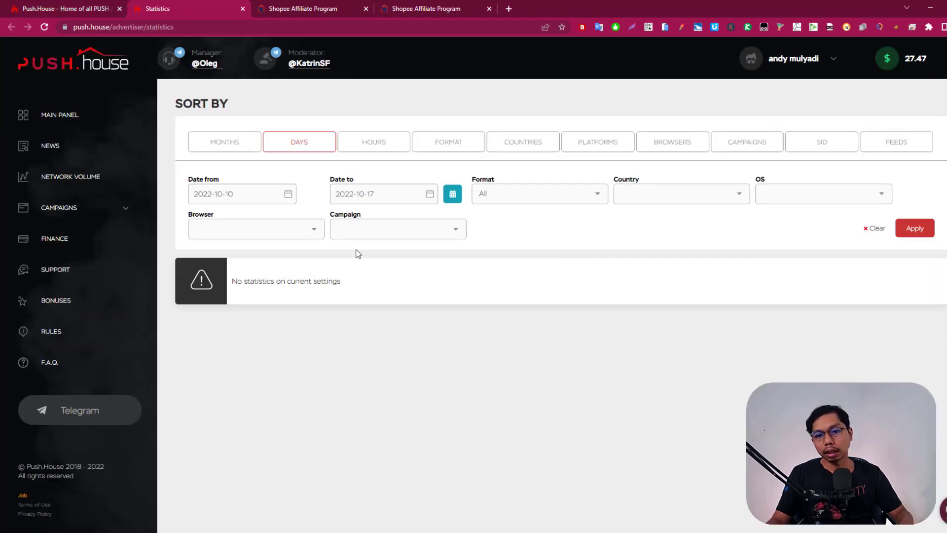
pyautogui.click(913, 228)
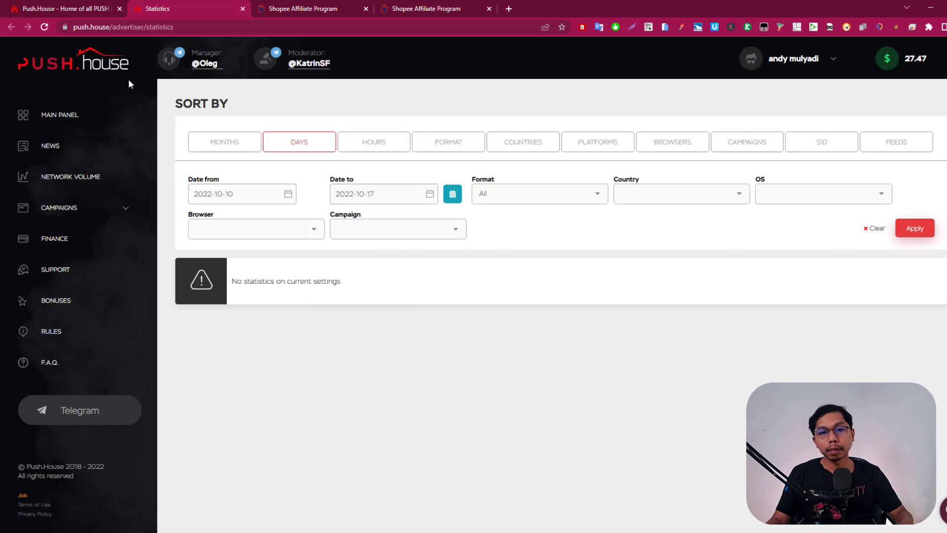
pyautogui.click(33, 4)
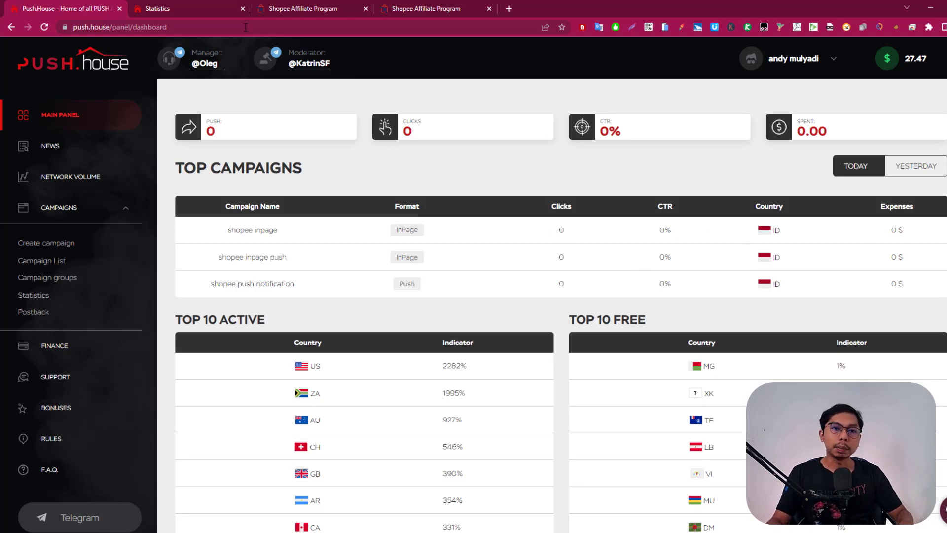
pyautogui.click(150, 5)
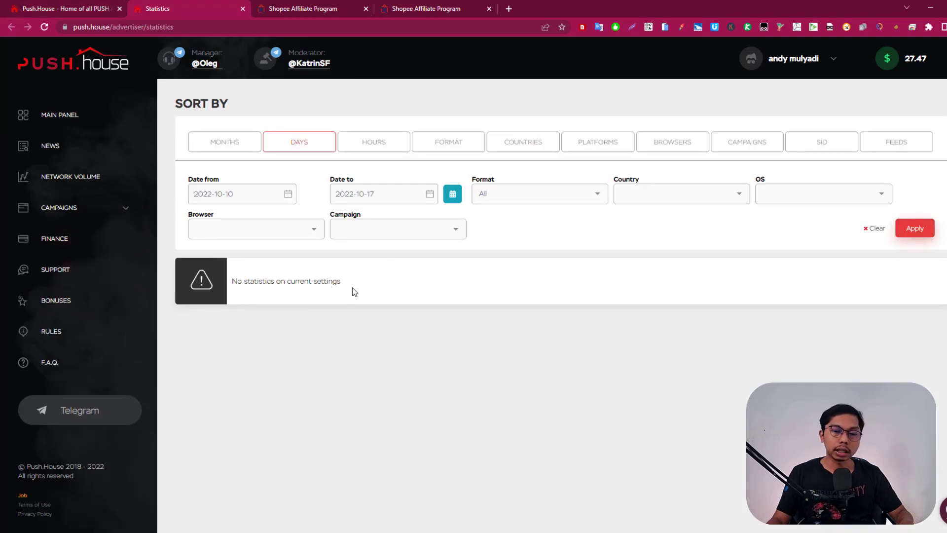
pyautogui.click(912, 236)
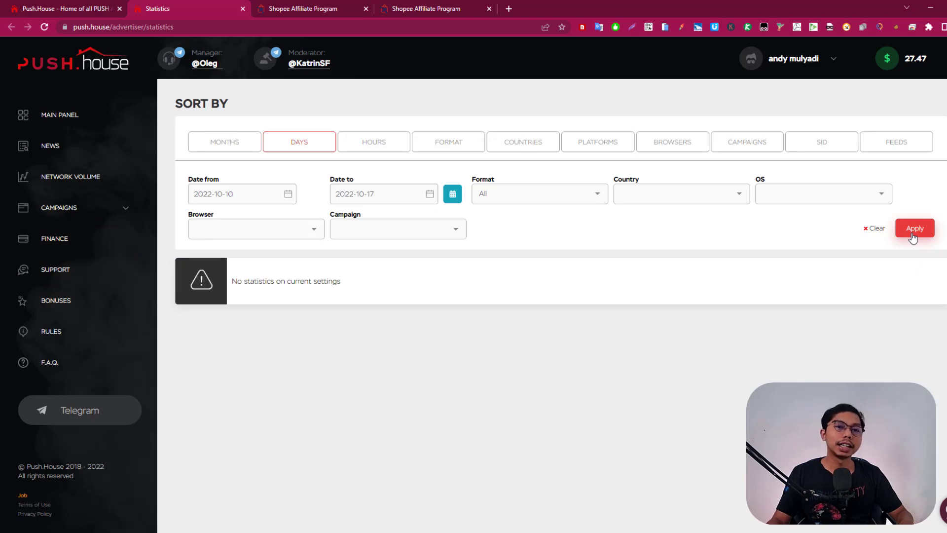
# - Return to the Push.House dashboard and open the list of all campaigns
pyautogui.click(51, 6)
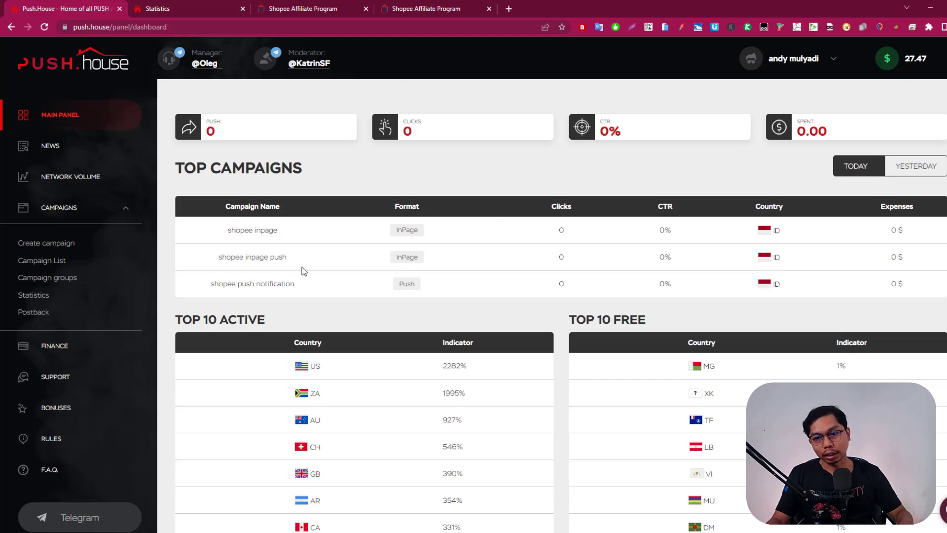
pyautogui.click(42, 260)
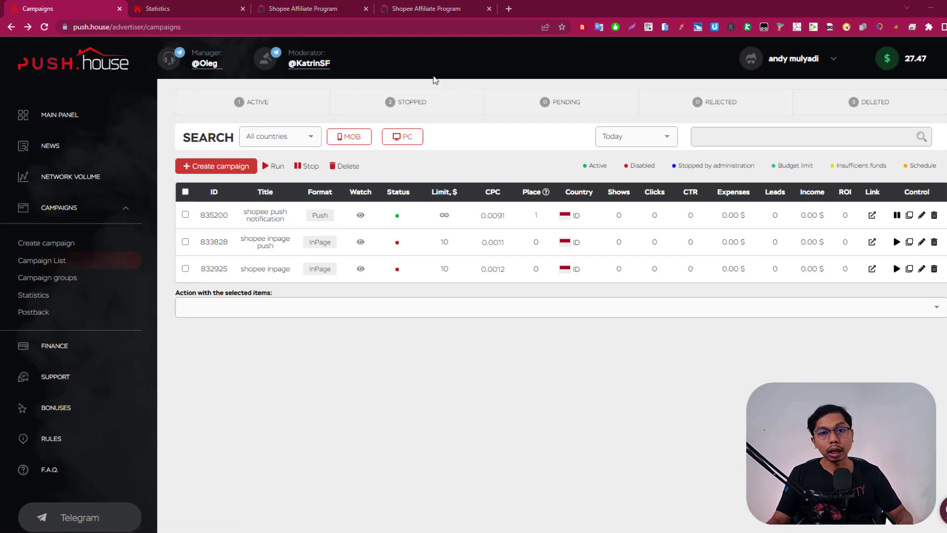
# - Switch to the Shopee click report and look through the recorded clicks again
pyautogui.click(311, 7)
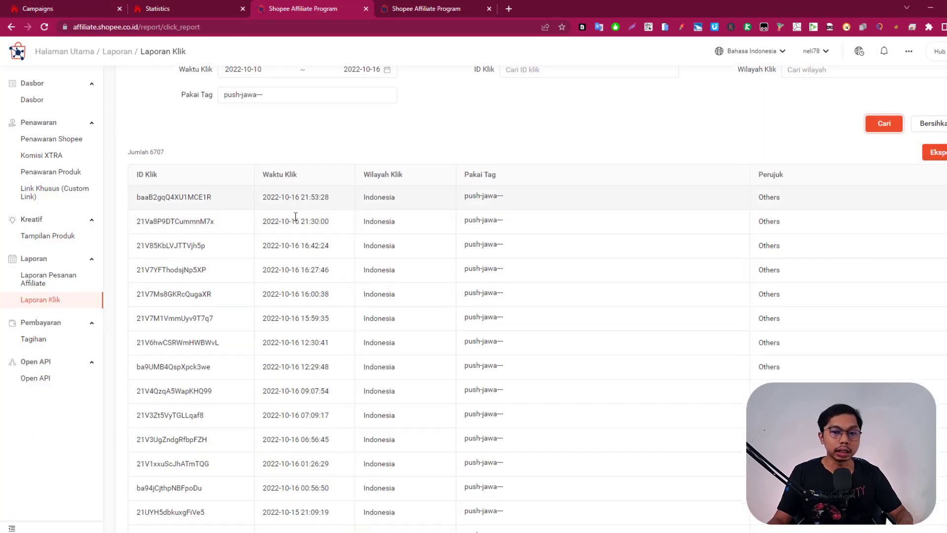
pyautogui.scroll(-5, 363, 271)
pyautogui.scroll(6, 363, 271)
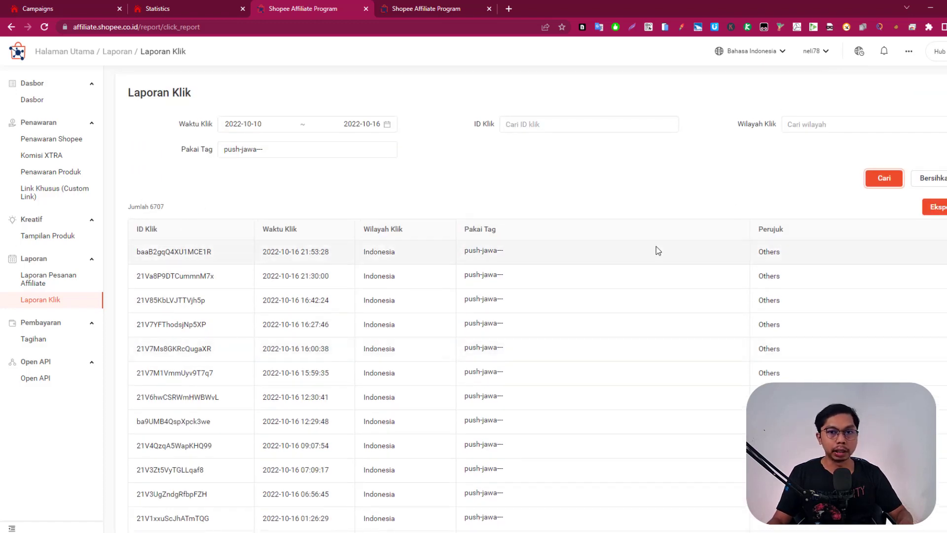
# - Compare the commissions in the Shopee affiliate order report with the Push.House campaign list
pyautogui.click(401, 6)
pyautogui.scroll(-5, 450, 327)
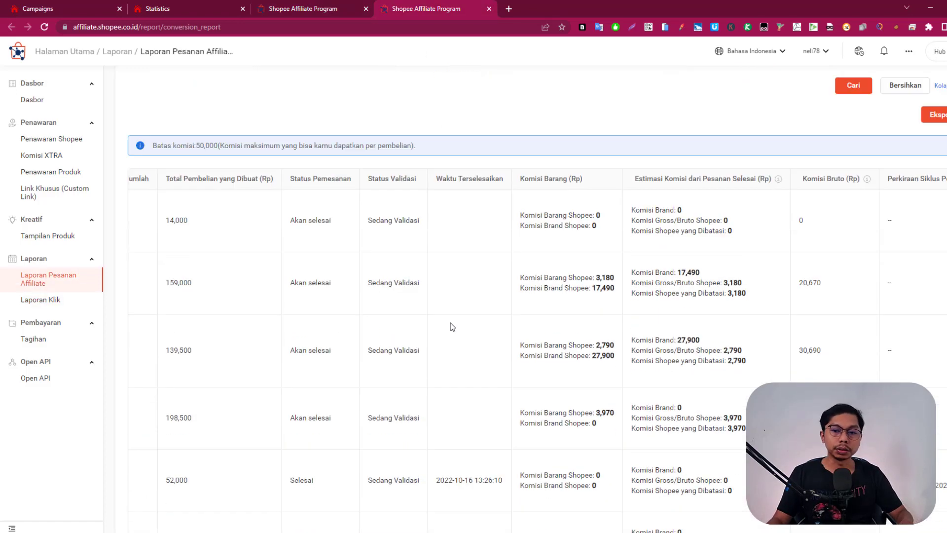
pyautogui.hotkey('ctrl', '1')
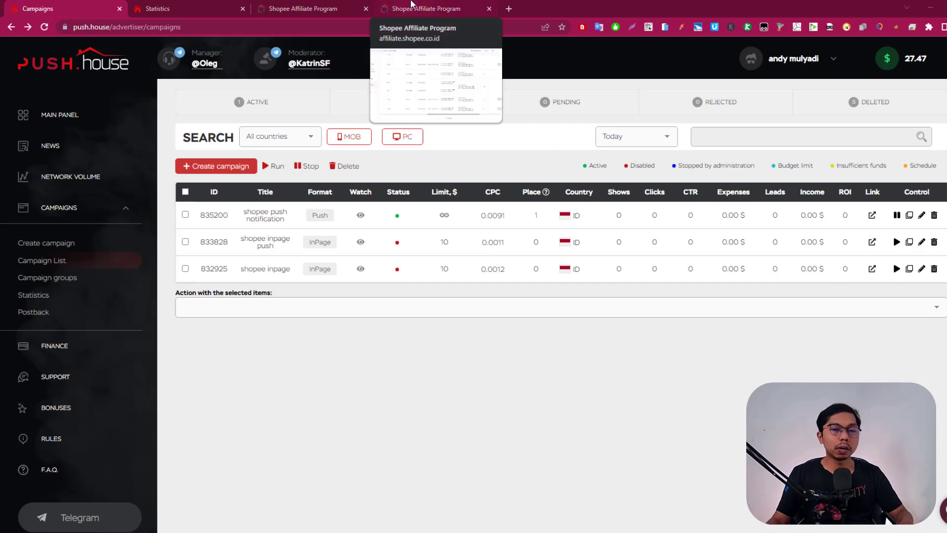
pyautogui.click(411, 4)
pyautogui.scroll(8, 243, 173)
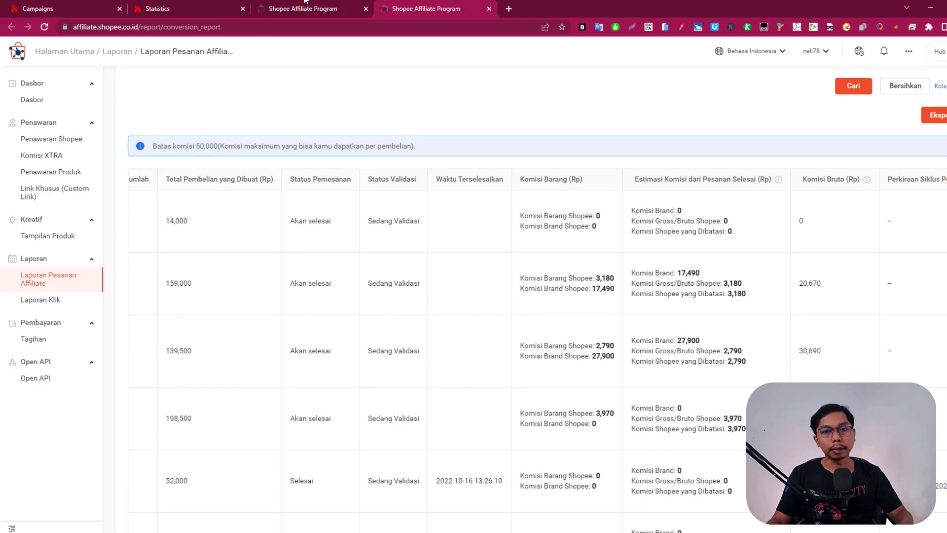
# - Compare the Shopee click report with the purchase amounts and commissions in the affiliate order report
pyautogui.hotkey('ctrl', 'shift', 'Tab')
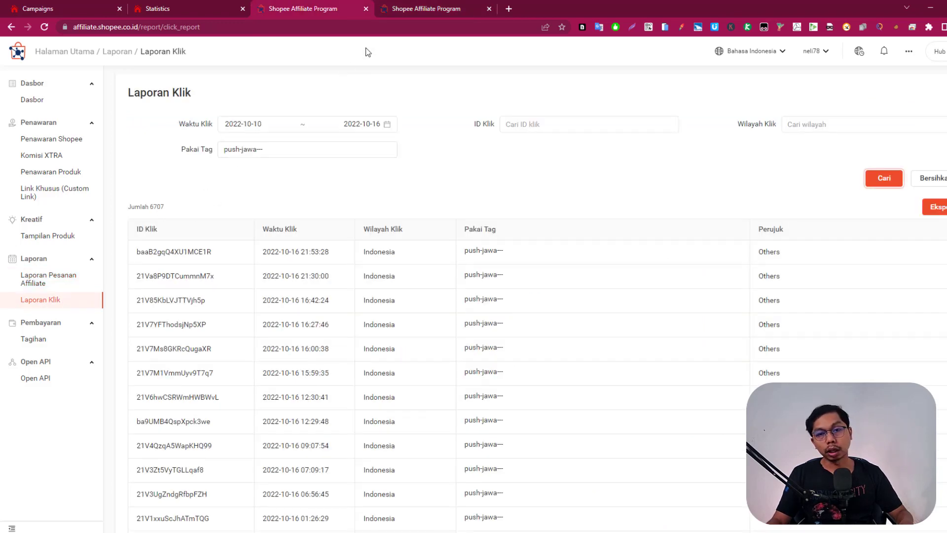
pyautogui.click(411, 6)
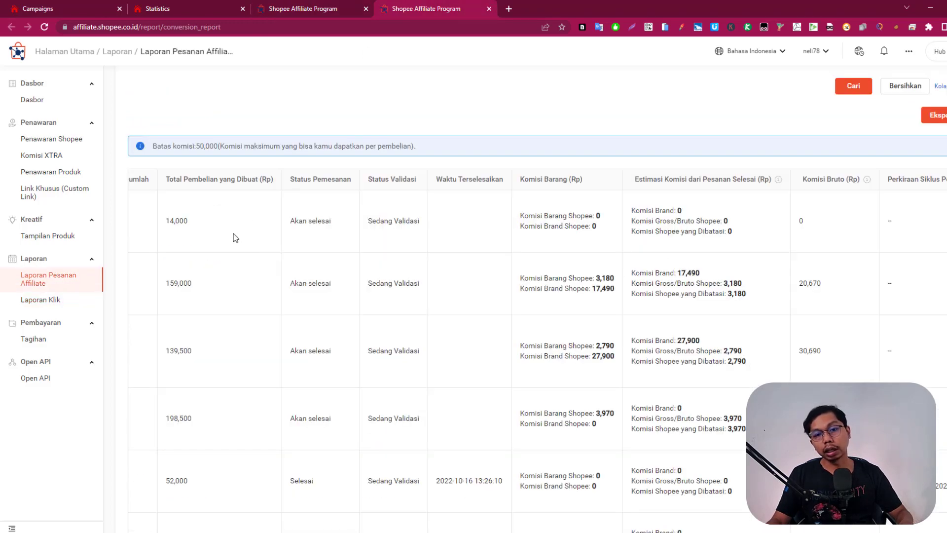
pyautogui.scroll(-1, 246, 229)
pyautogui.scroll(-2, 247, 232)
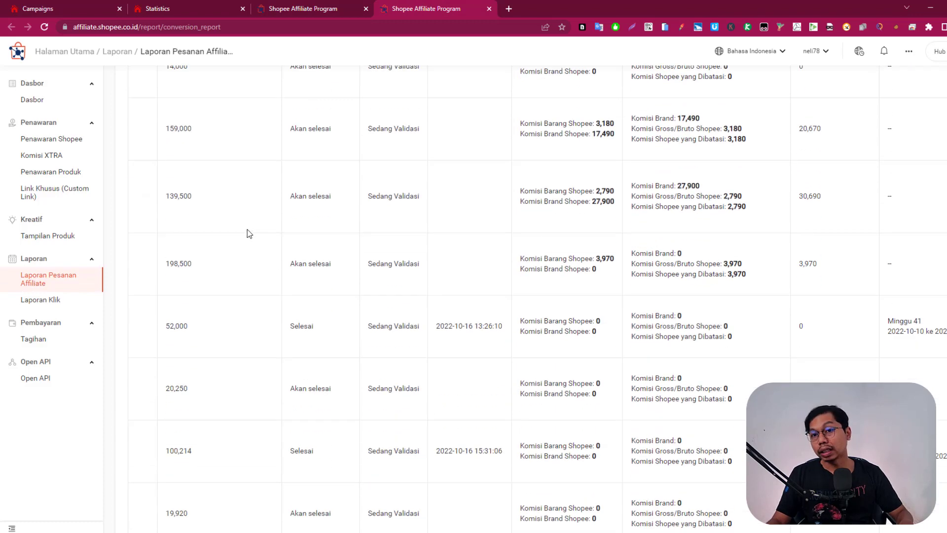
pyautogui.scroll(5, 325, 150)
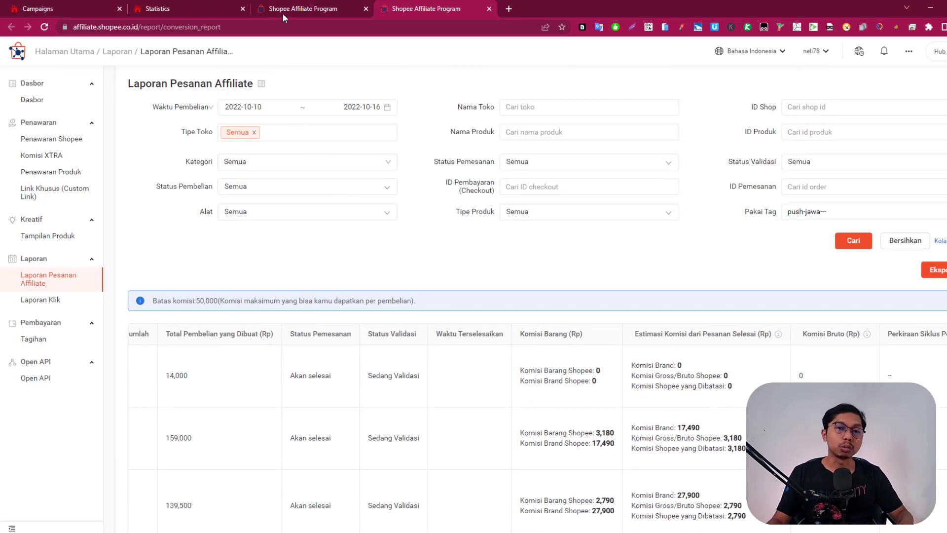
# - Revisit the Shopee click report and switch back to the Push.House campaign list
pyautogui.moveTo(283, 16)
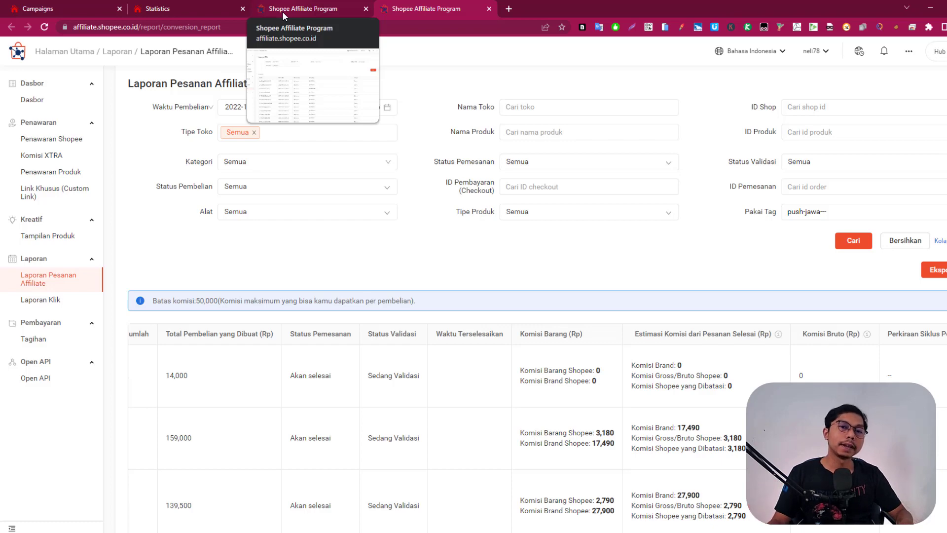
pyautogui.click(282, 11)
pyautogui.click(46, 9)
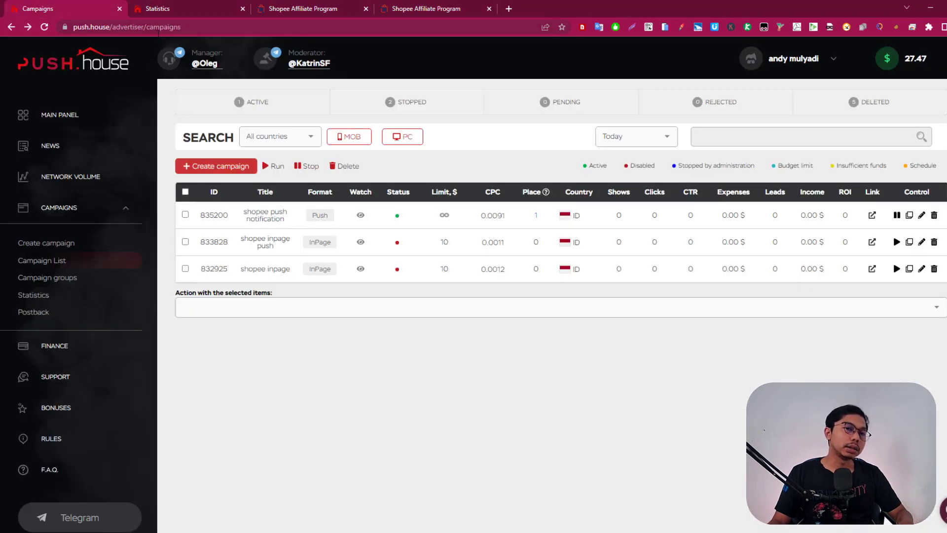